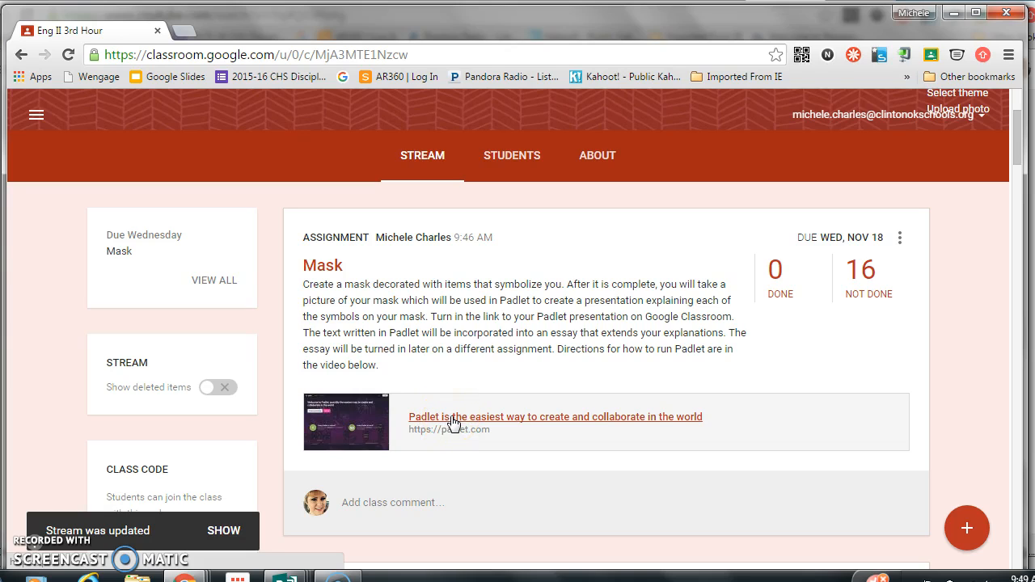
# Open the Padlet site linked in the Mask assignment and log in with the Google account
pyautogui.click(452, 420)
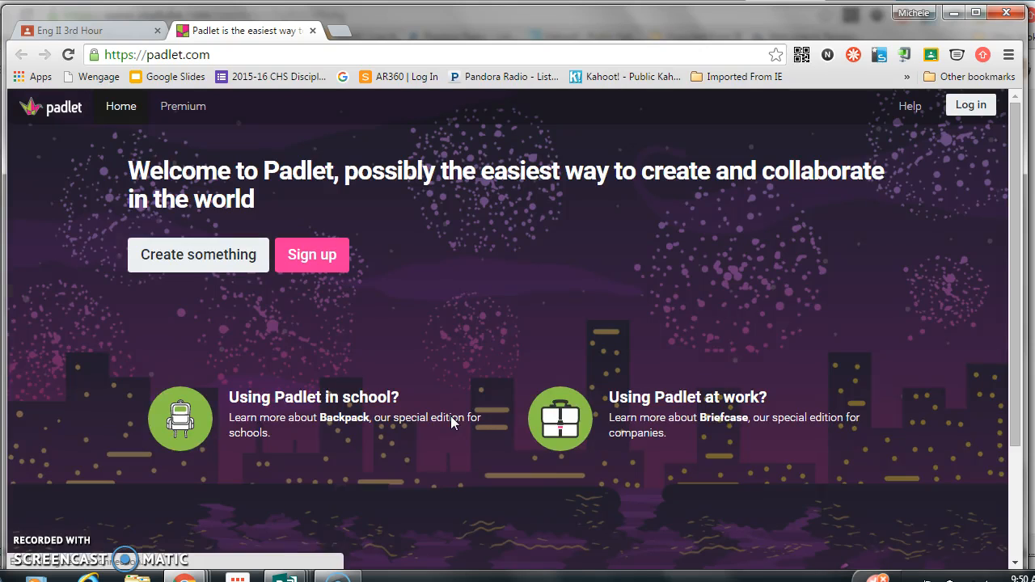
pyautogui.click(962, 107)
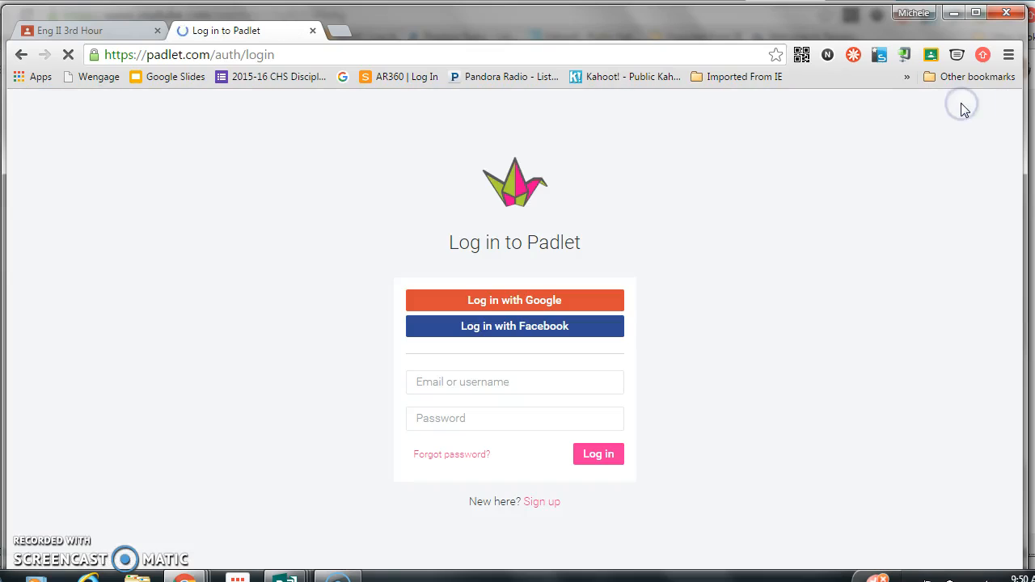
pyautogui.click(511, 302)
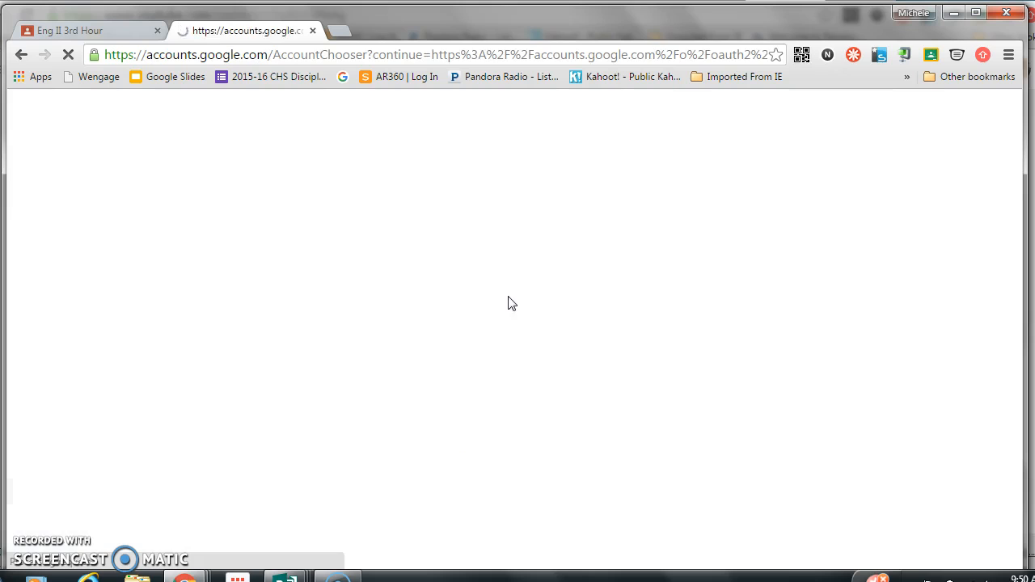
pyautogui.click(504, 227)
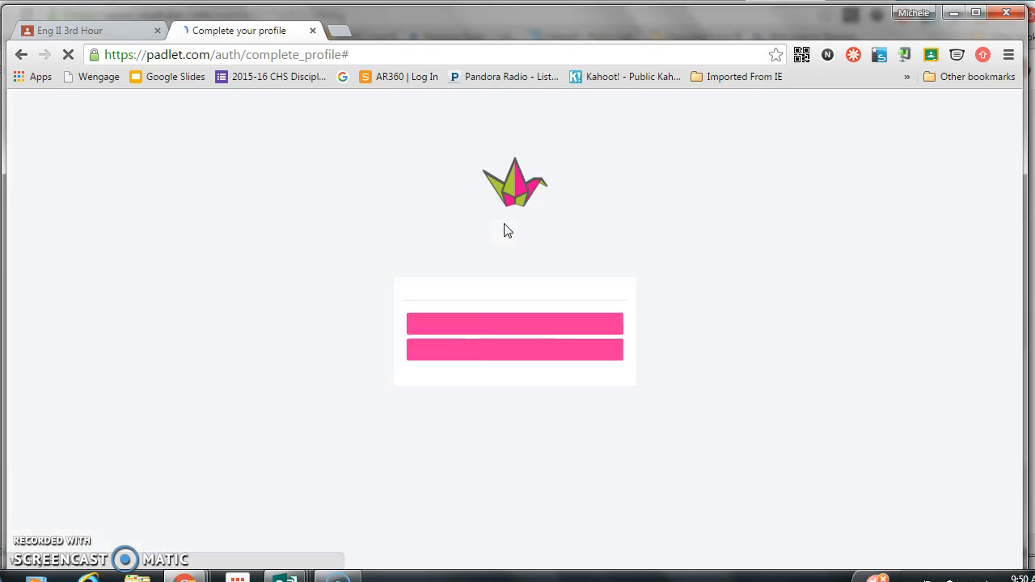
pyautogui.click(596, 330)
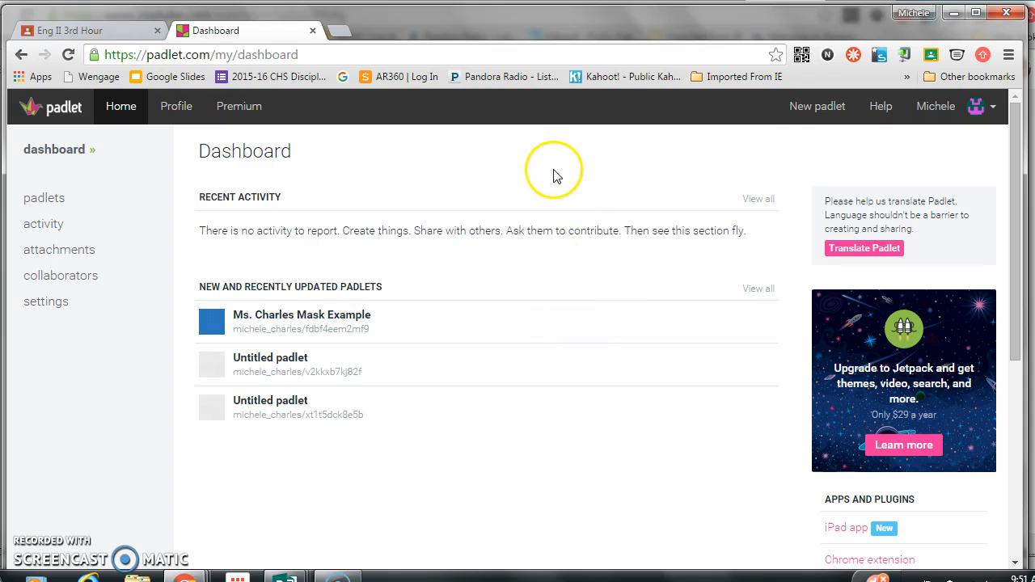
# Create a new padlet and add an empty post in its upper area
pyautogui.click(827, 109)
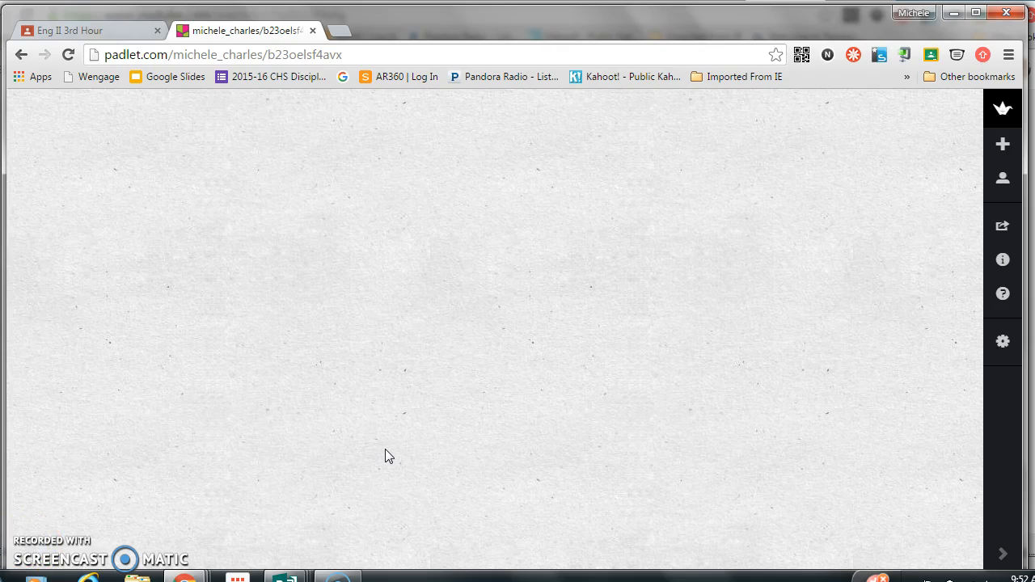
pyautogui.click(332, 195)
pyautogui.doubleClick(331, 195)
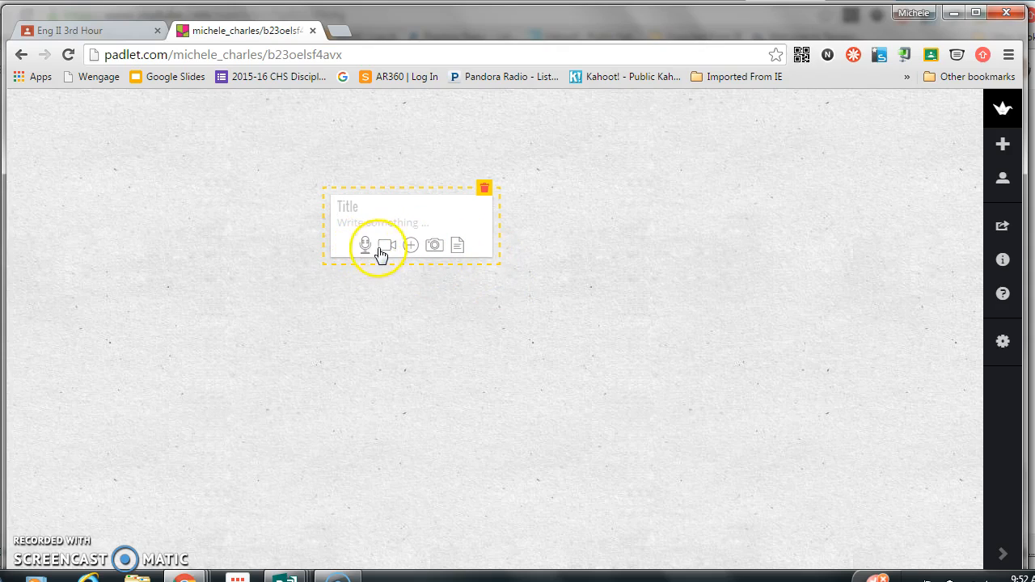
# Attach the page01 image from the Mask example folder in Documents to the empty post
pyautogui.click(435, 245)
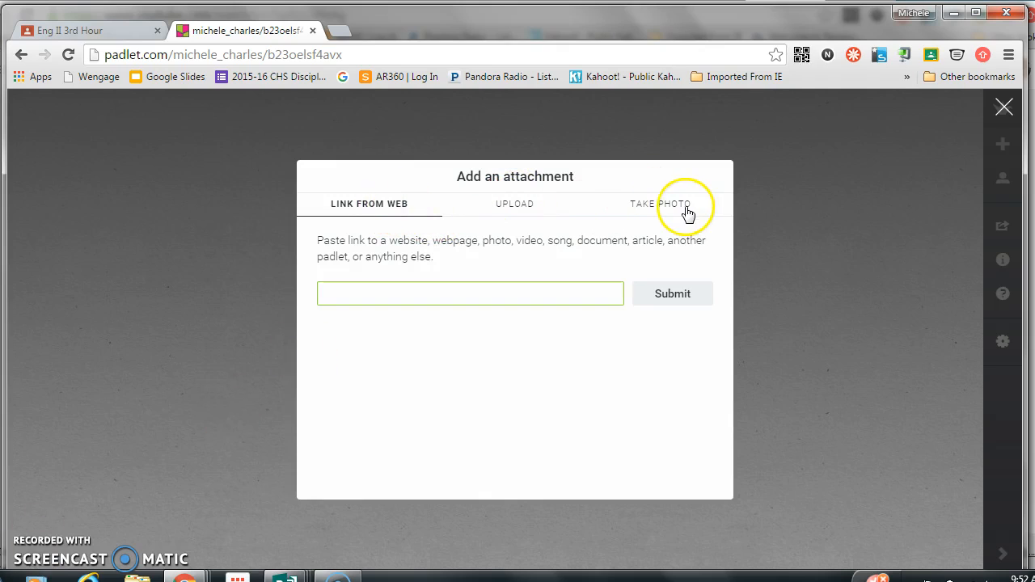
pyautogui.click(514, 212)
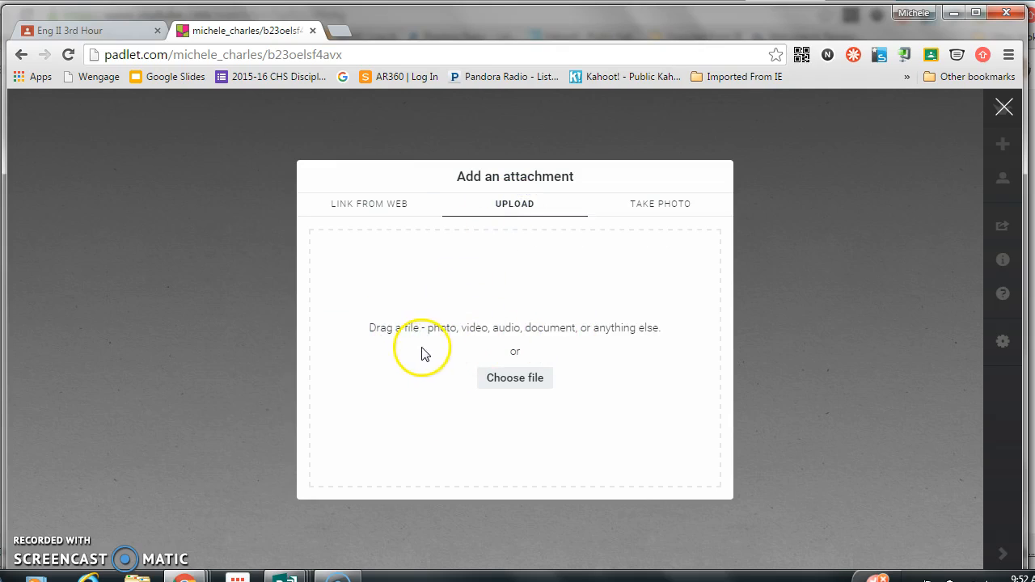
pyautogui.click(511, 380)
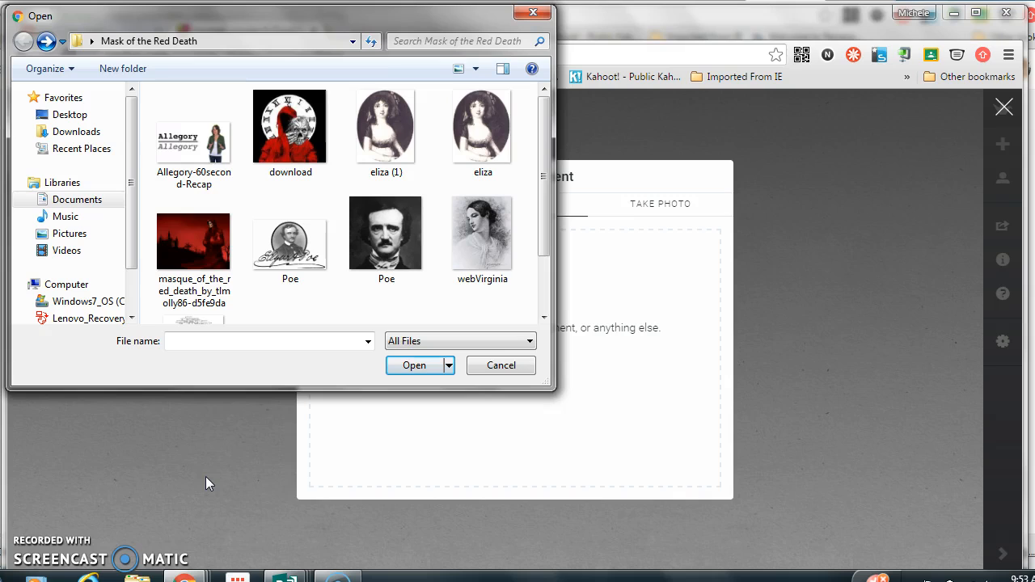
pyautogui.click(73, 200)
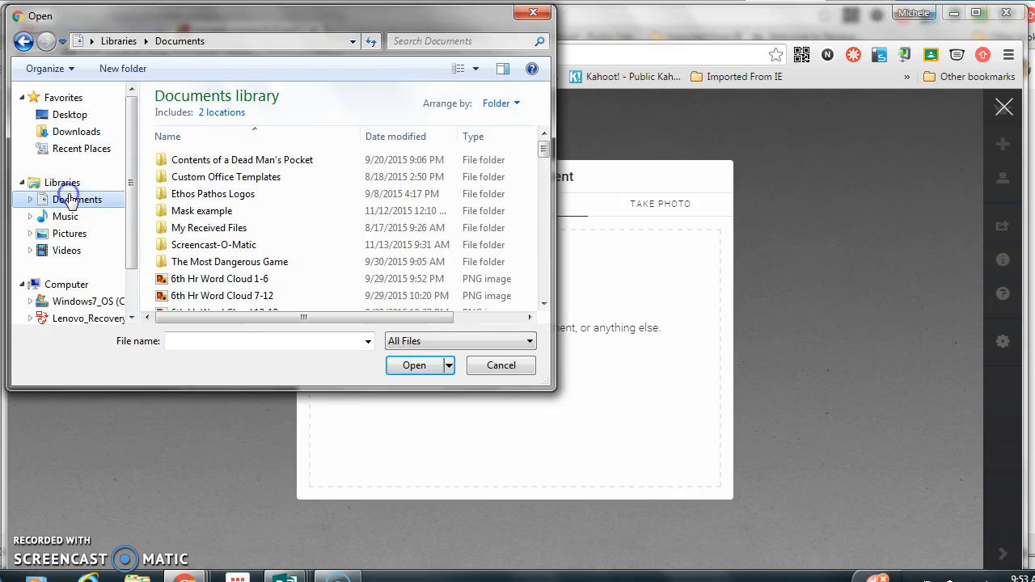
pyautogui.doubleClick(202, 210)
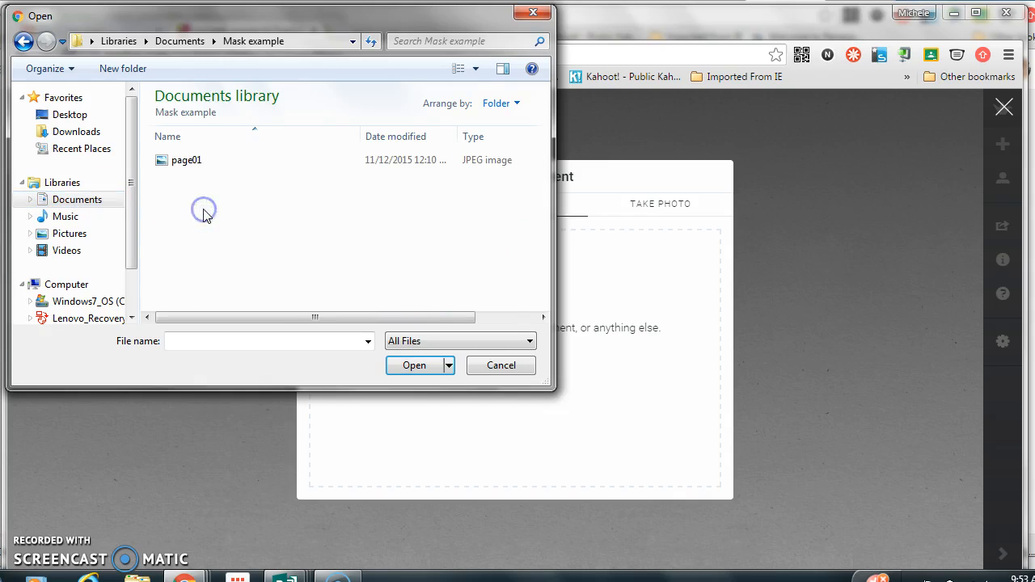
pyautogui.click(191, 162)
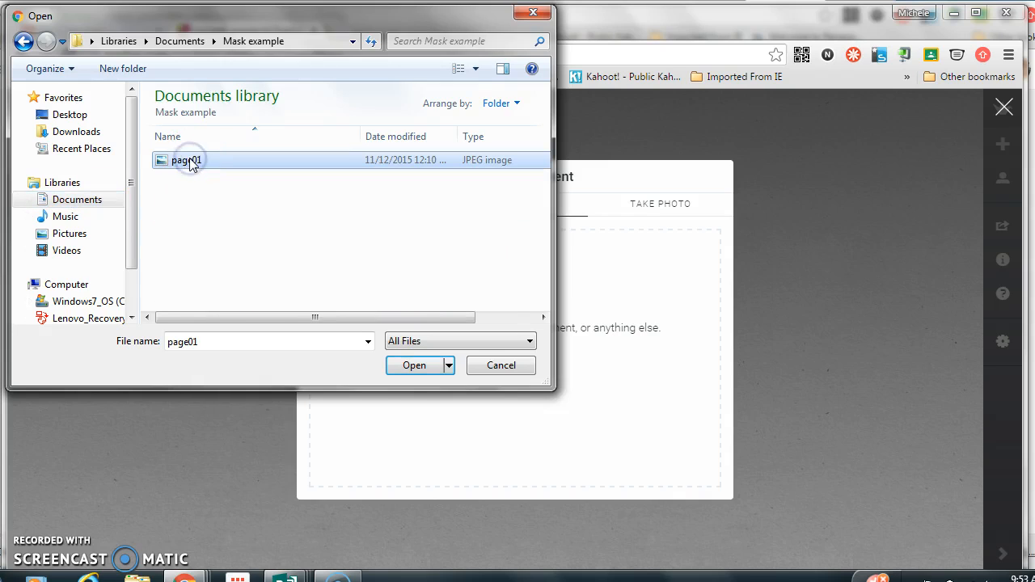
pyautogui.click(416, 367)
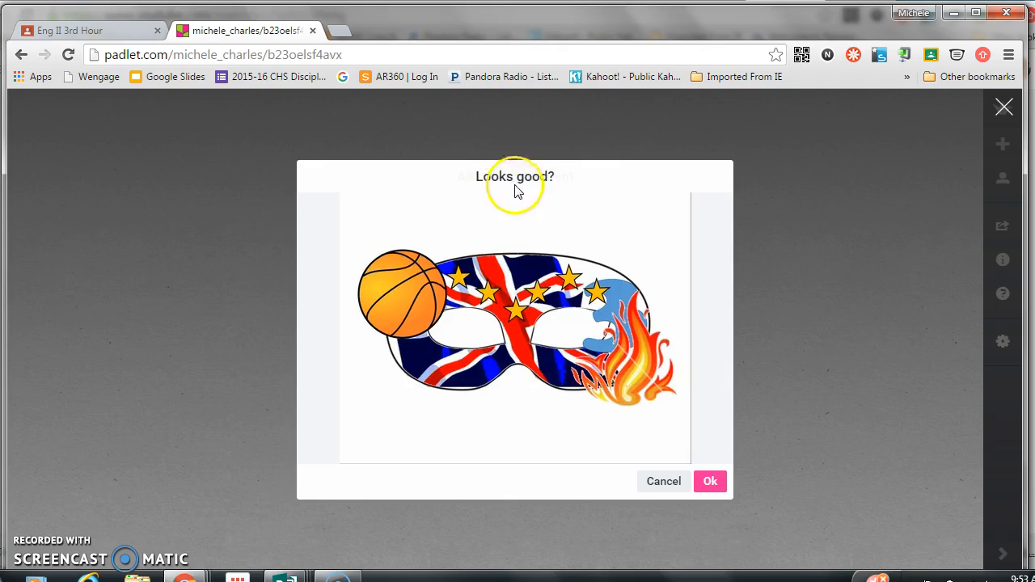
pyautogui.click(710, 481)
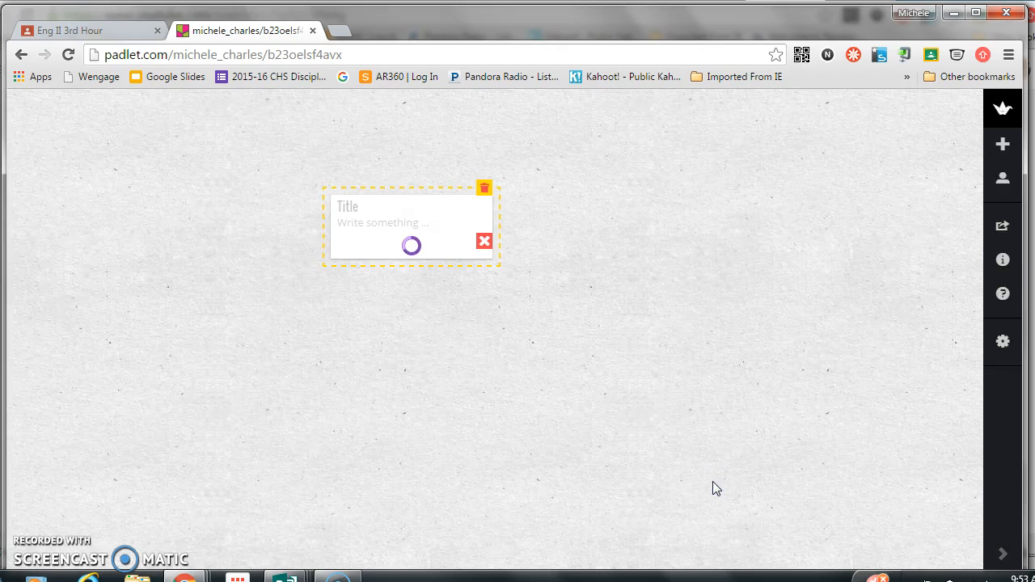
pyautogui.click(633, 283)
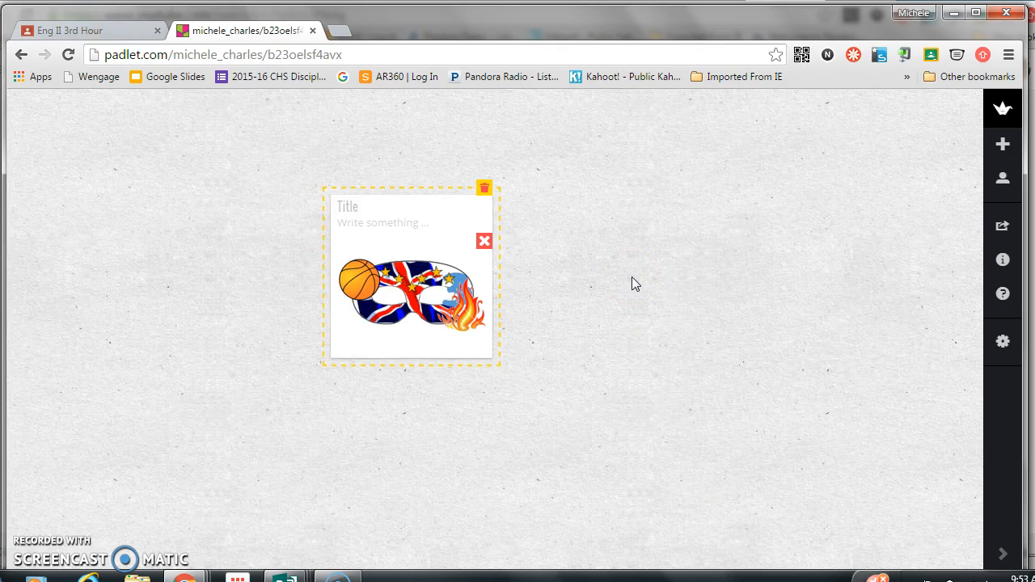
pyautogui.click(632, 276)
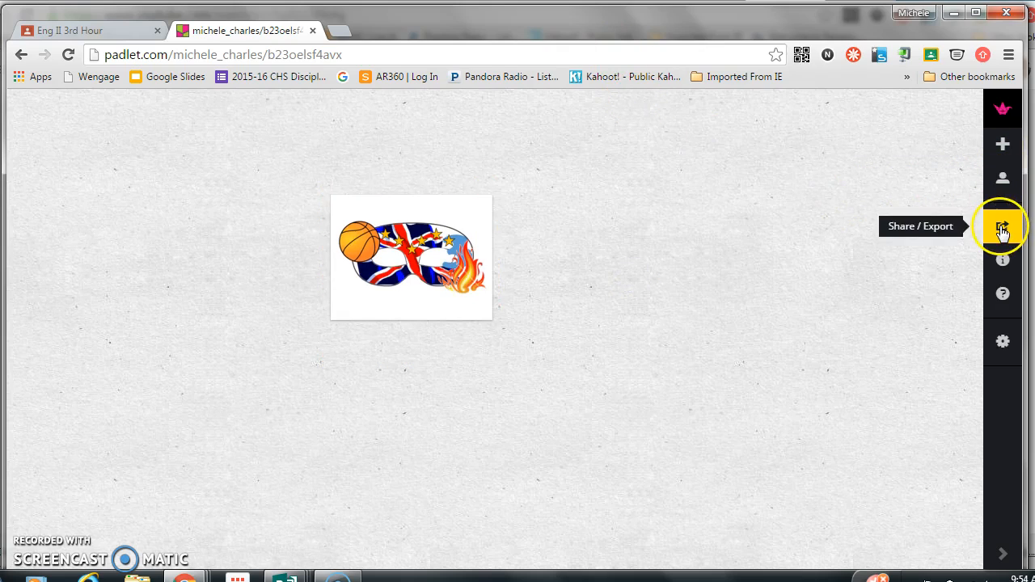
# Set the padlet's title to the creator's first name followed by "Mask"
pyautogui.click(1002, 343)
pyautogui.click(812, 138)
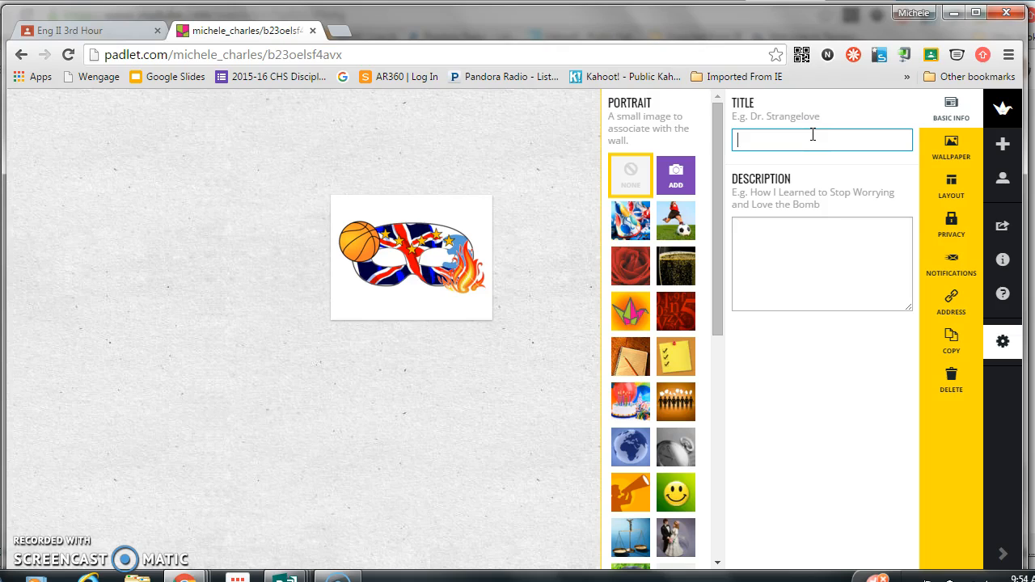
pyautogui.write('M')
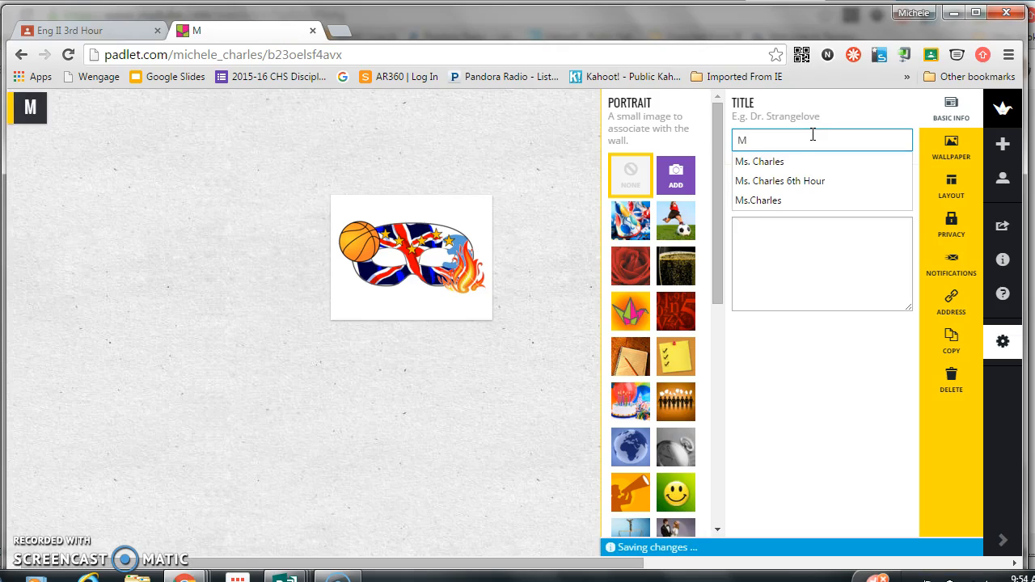
pyautogui.write('i')
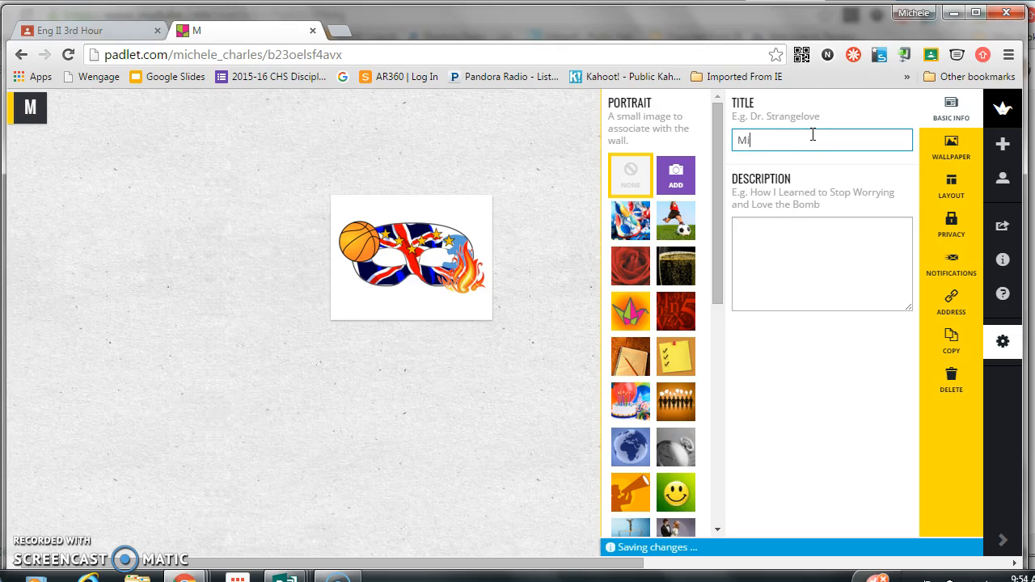
pyautogui.write('chele Mask')
pyautogui.click(810, 139)
# Enter the padlet description "Created a mask which uses symbols that represent me."
pyautogui.click(768, 235)
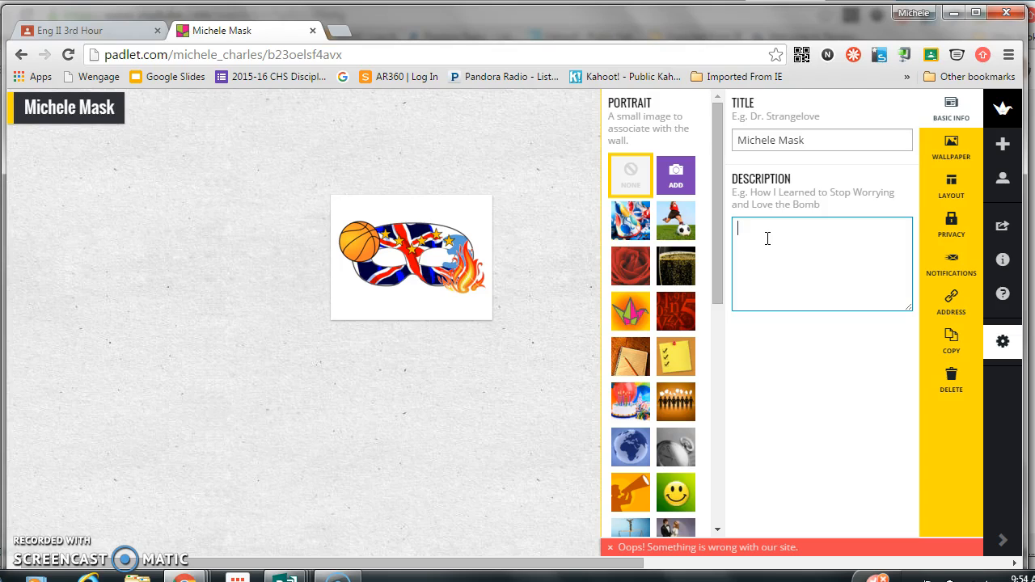
pyautogui.write('Create')
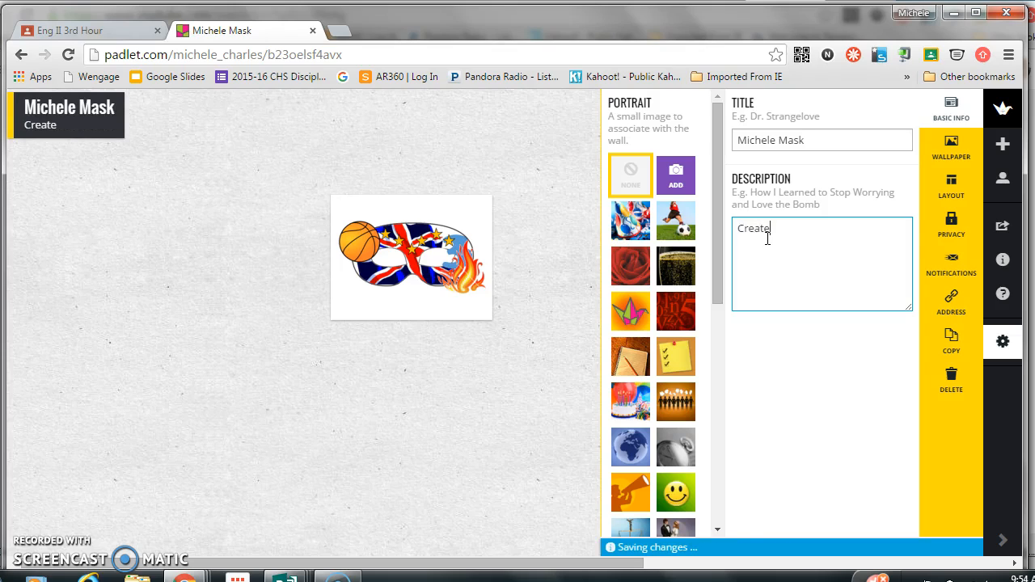
pyautogui.write('d a mask which us')
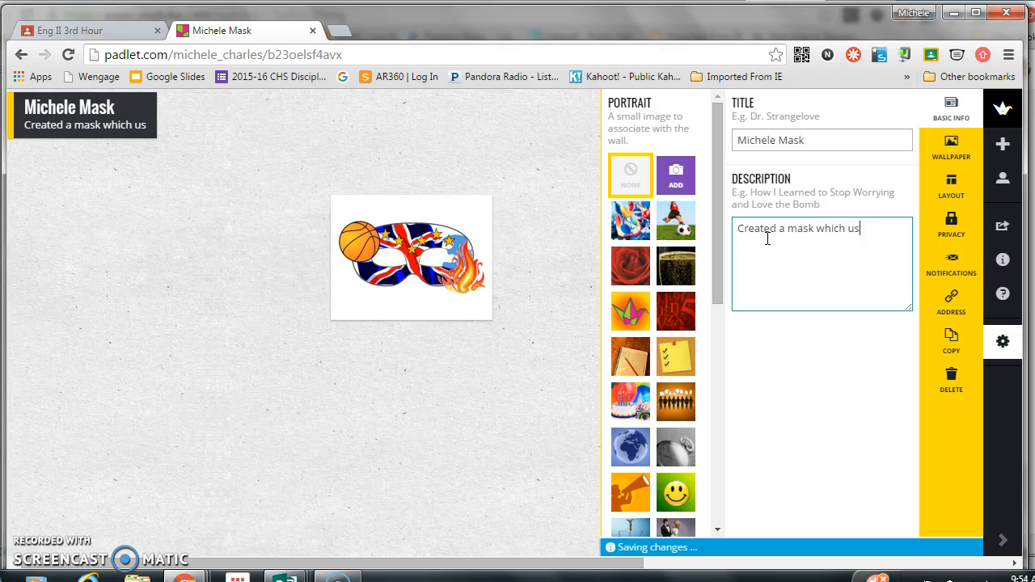
pyautogui.write('es syu')
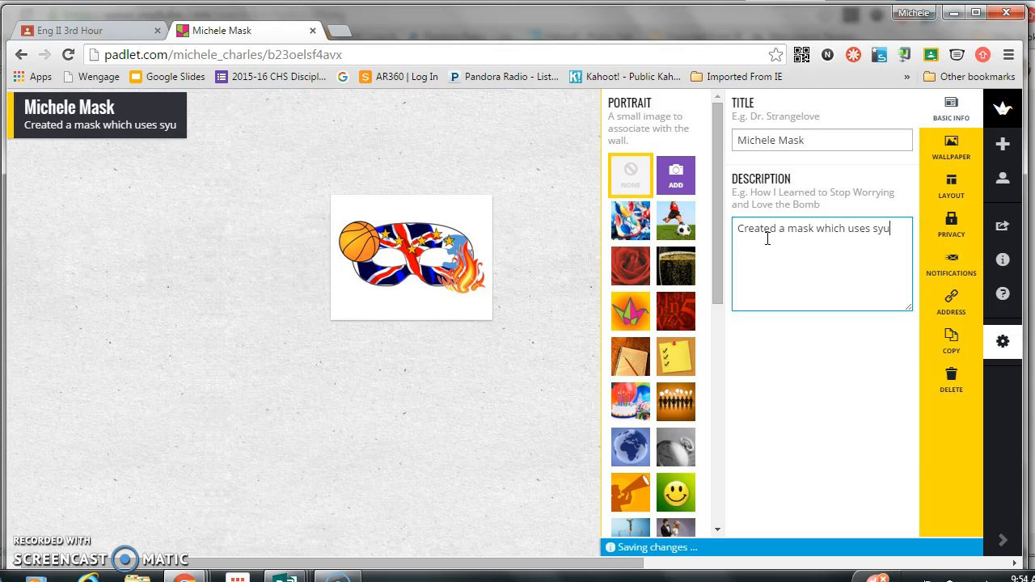
pyautogui.press('BackSpace')
pyautogui.write('mbols')
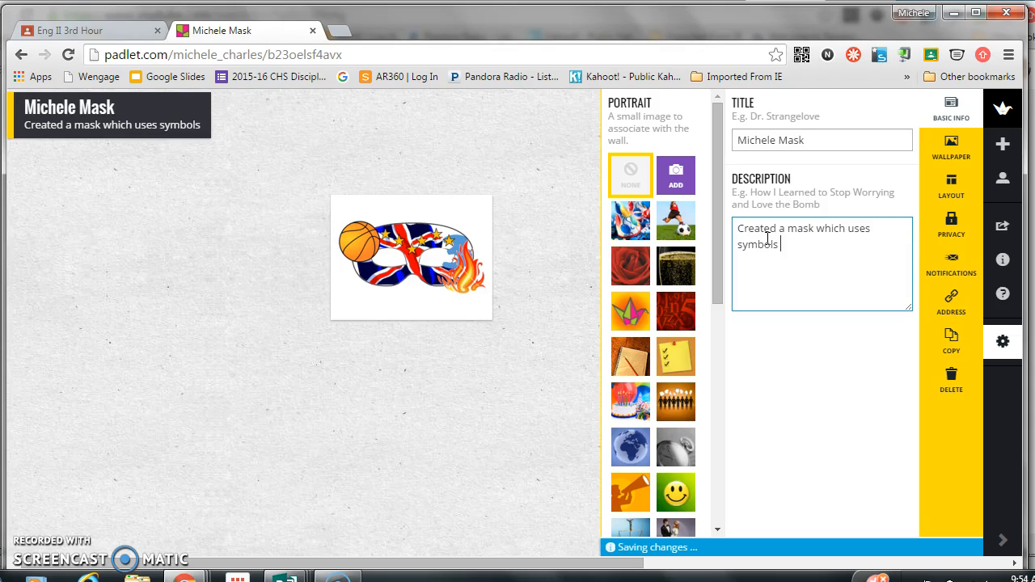
pyautogui.write(' that repere')
pyautogui.press('BackSpace')
pyautogui.press('BackSpace')
pyautogui.press('BackSpace')
pyautogui.write('resent')
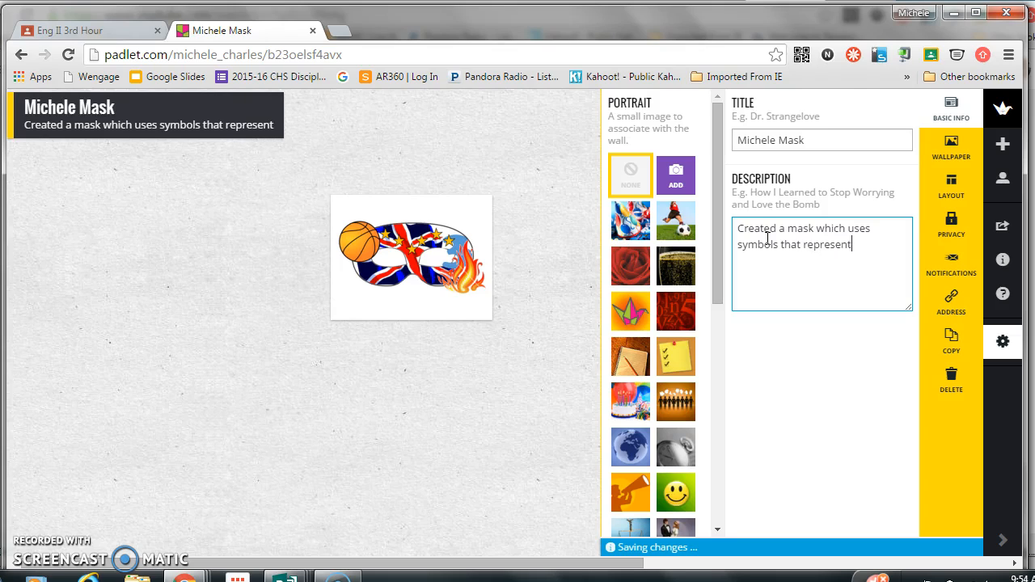
pyautogui.write(' me.')
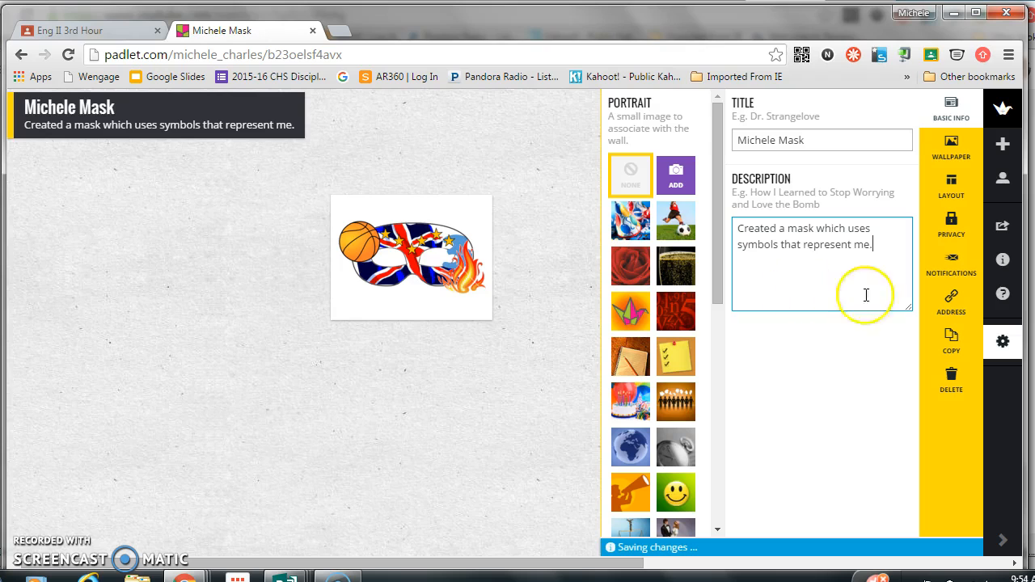
# Change the padlet's wallpaper to Bluprint and close the settings
pyautogui.click(958, 166)
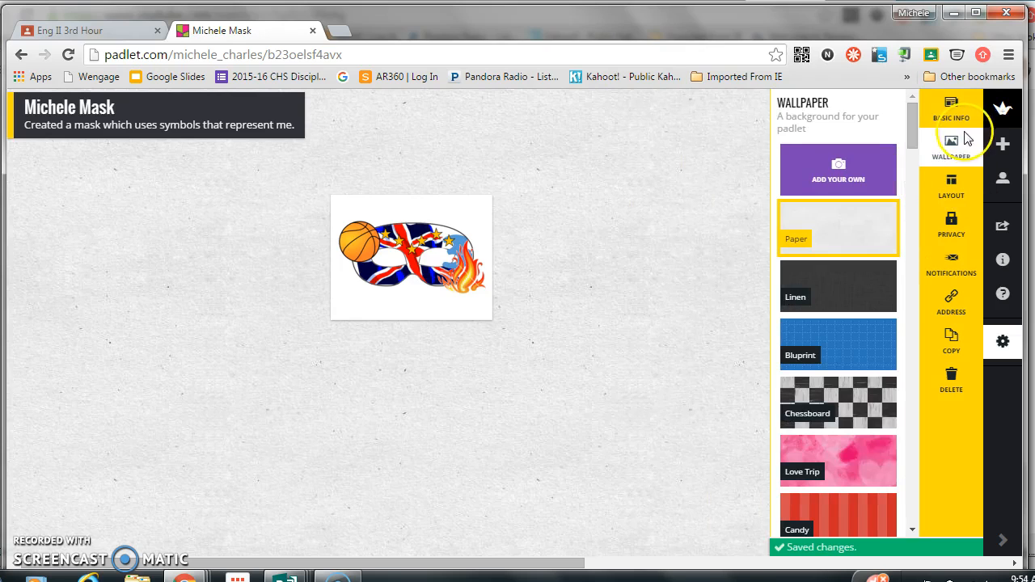
pyautogui.middleClick(848, 289)
pyautogui.scroll(-10, 847, 291)
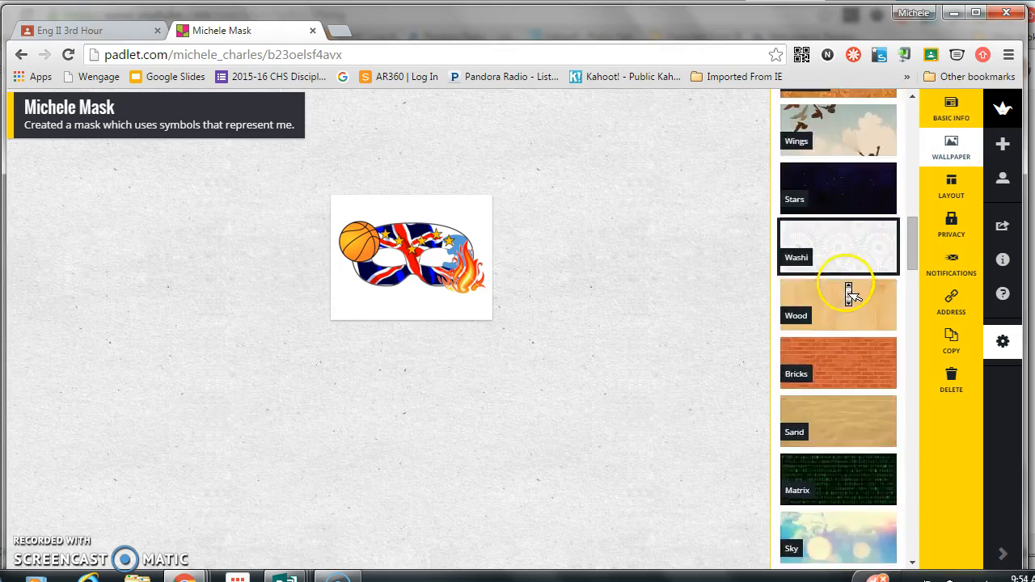
pyautogui.scroll(11, 847, 291)
pyautogui.scroll(3, 848, 290)
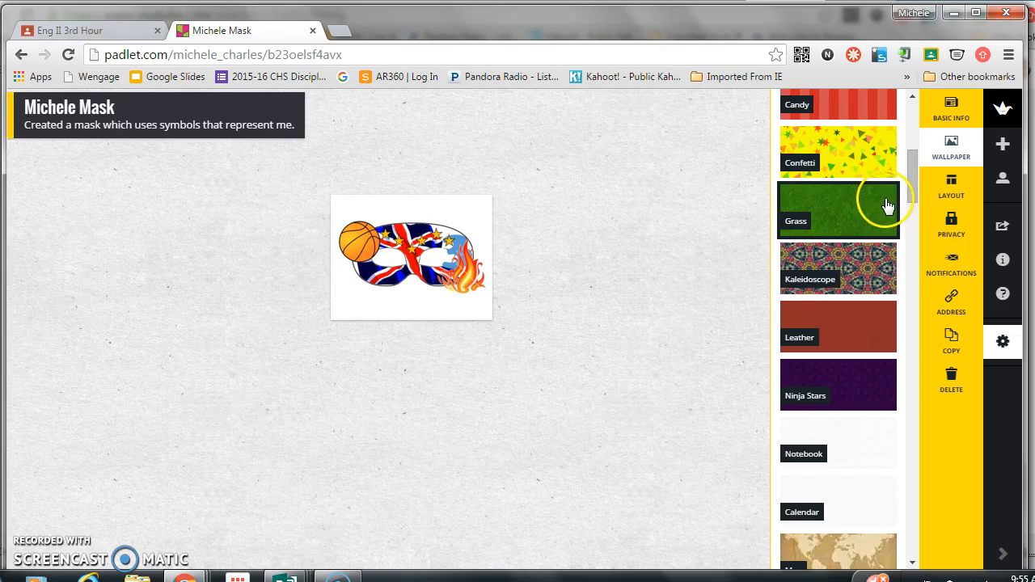
pyautogui.click(912, 96)
pyautogui.scroll(4, 913, 96)
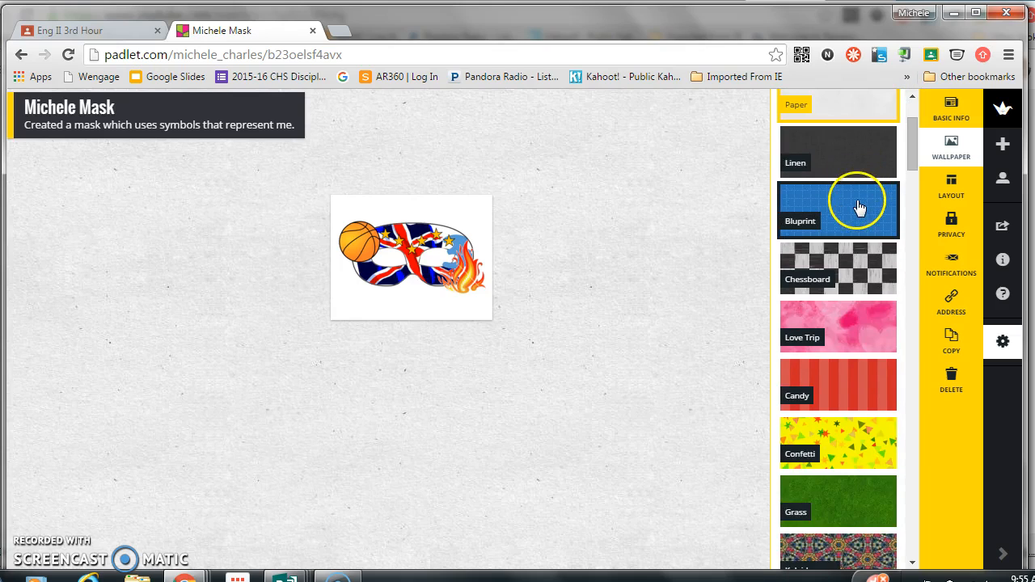
pyautogui.click(859, 206)
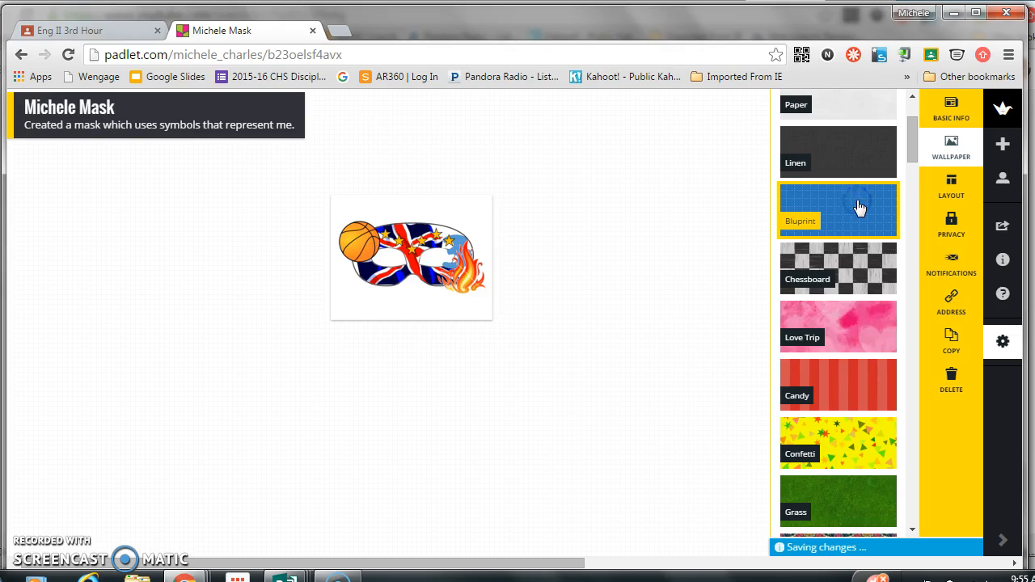
pyautogui.click(883, 249)
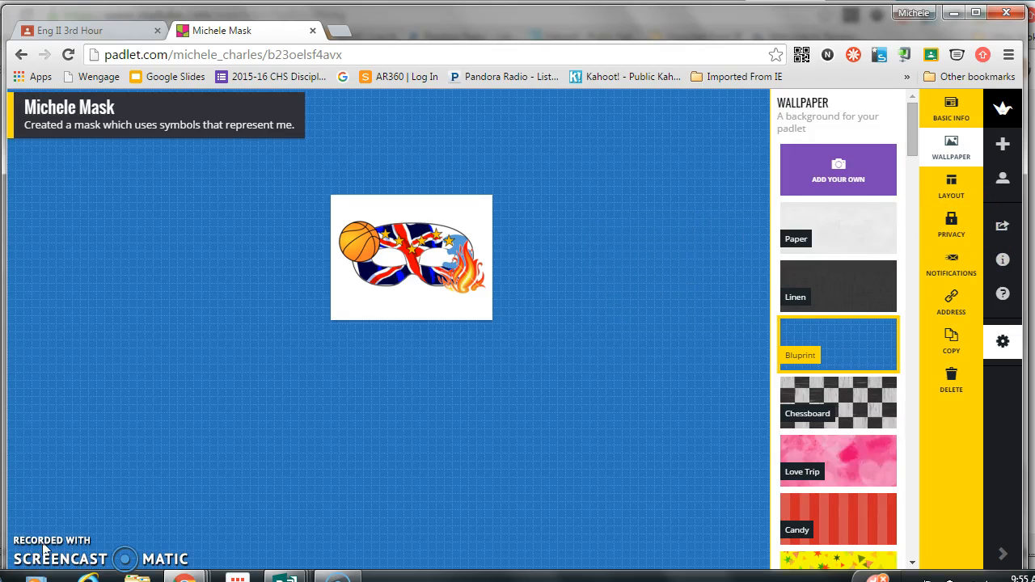
pyautogui.click(405, 437)
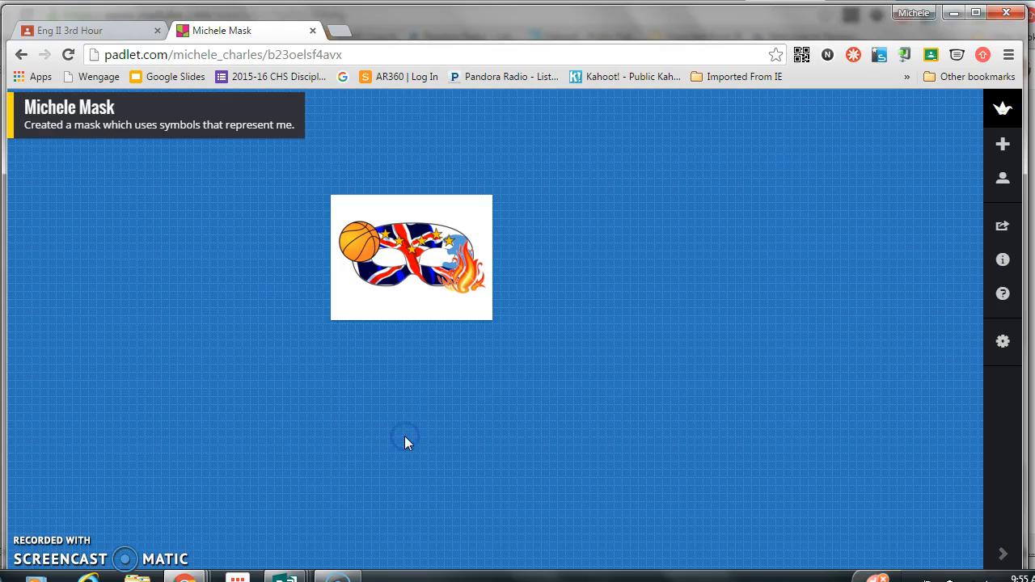
# Add a post beside the mask image and title it "Elements: Fire"
pyautogui.doubleClick(560, 195)
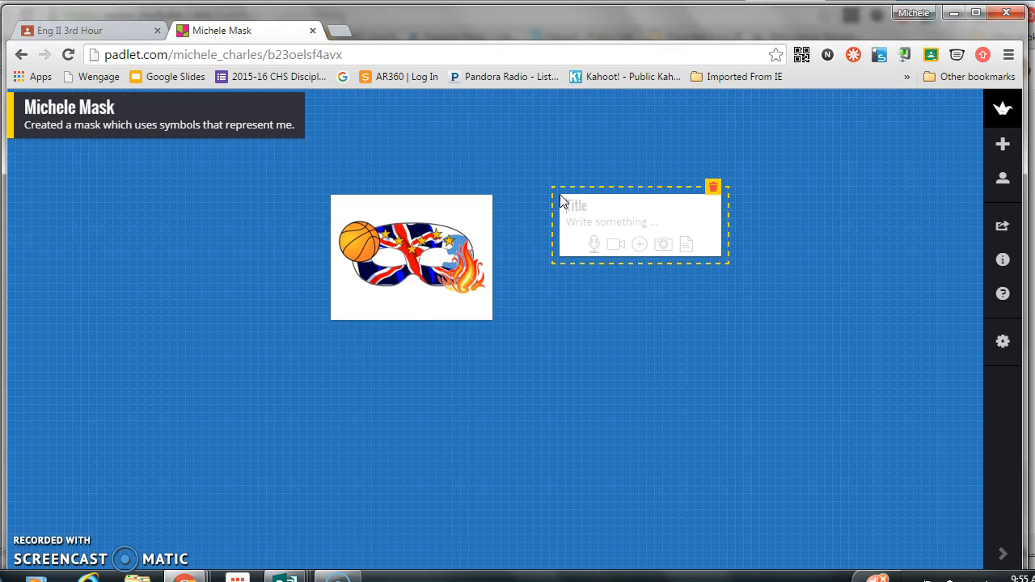
pyautogui.write('E')
pyautogui.write('lements:')
pyautogui.write('Fire')
pyautogui.write('Fire')
pyautogui.press('Tab')
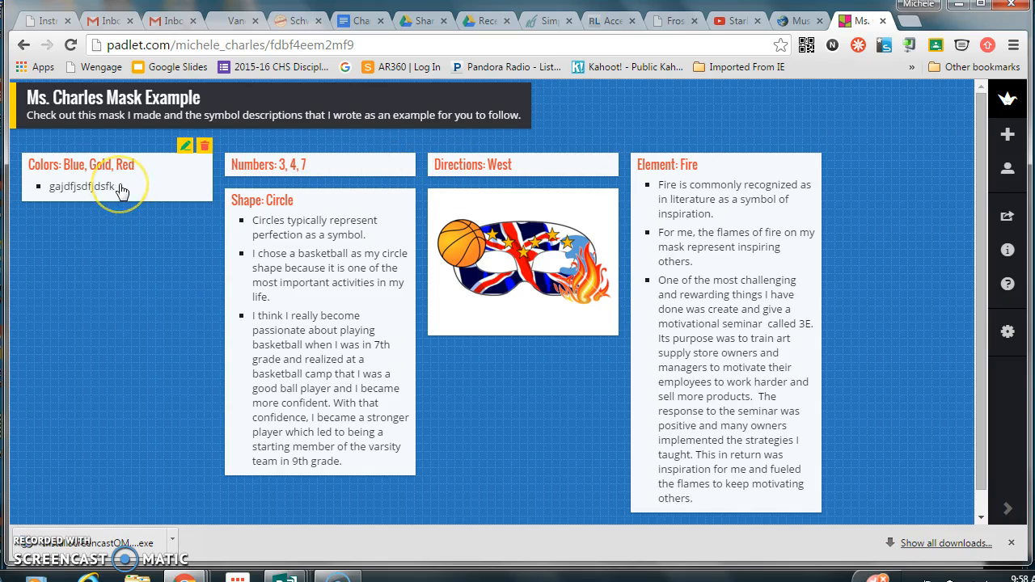
pyautogui.click(118, 234)
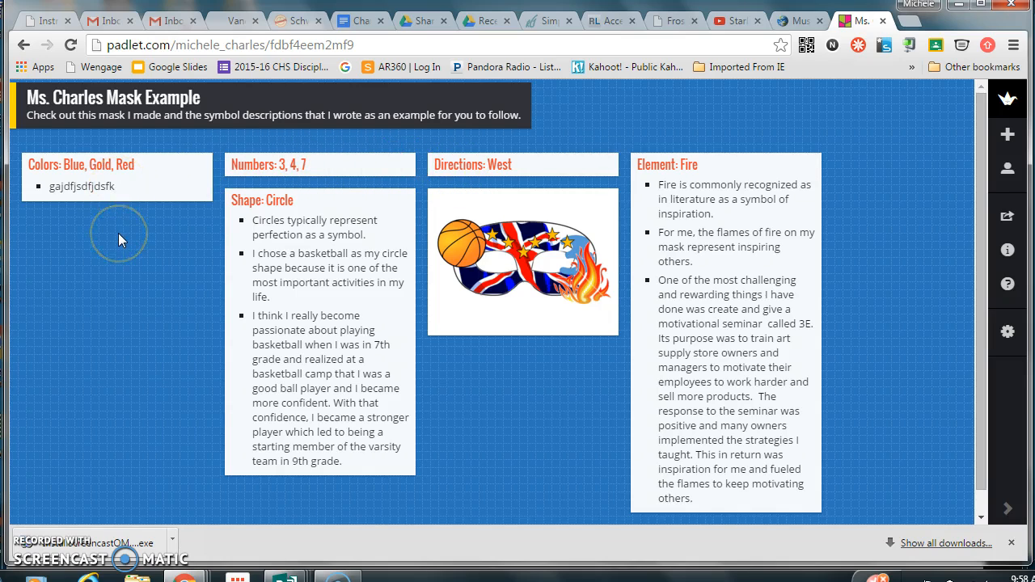